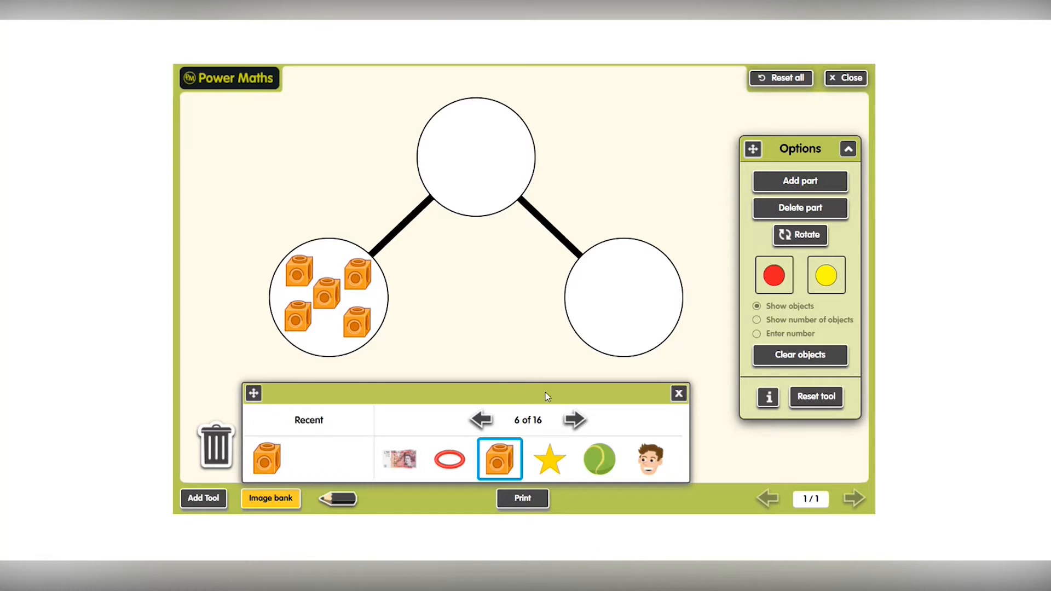
Drag a cube into the right part circle and close the part-whole tool
drag(498, 458, 593, 291)
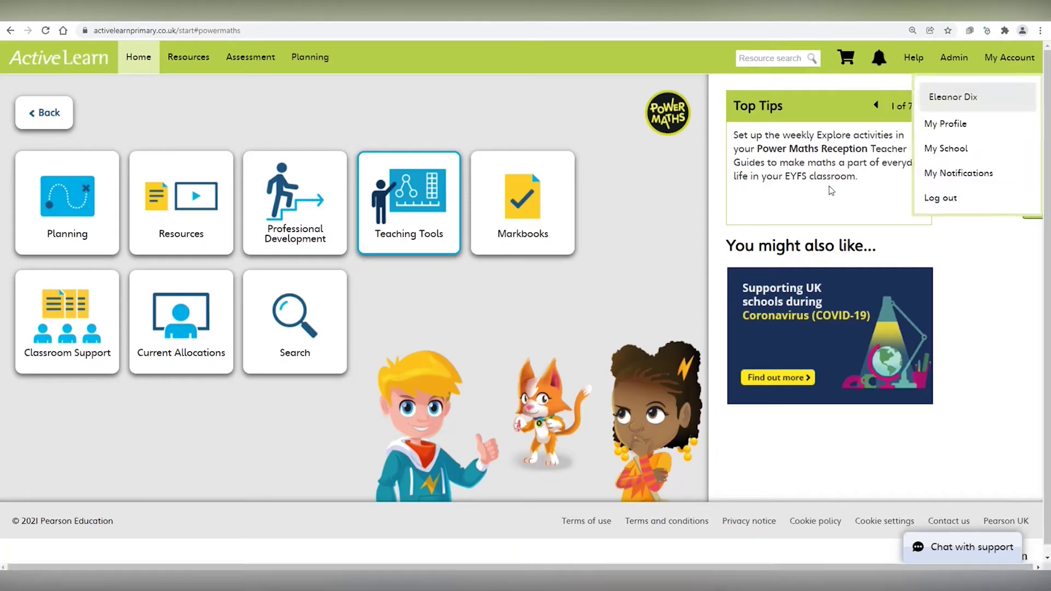
click(564, 347)
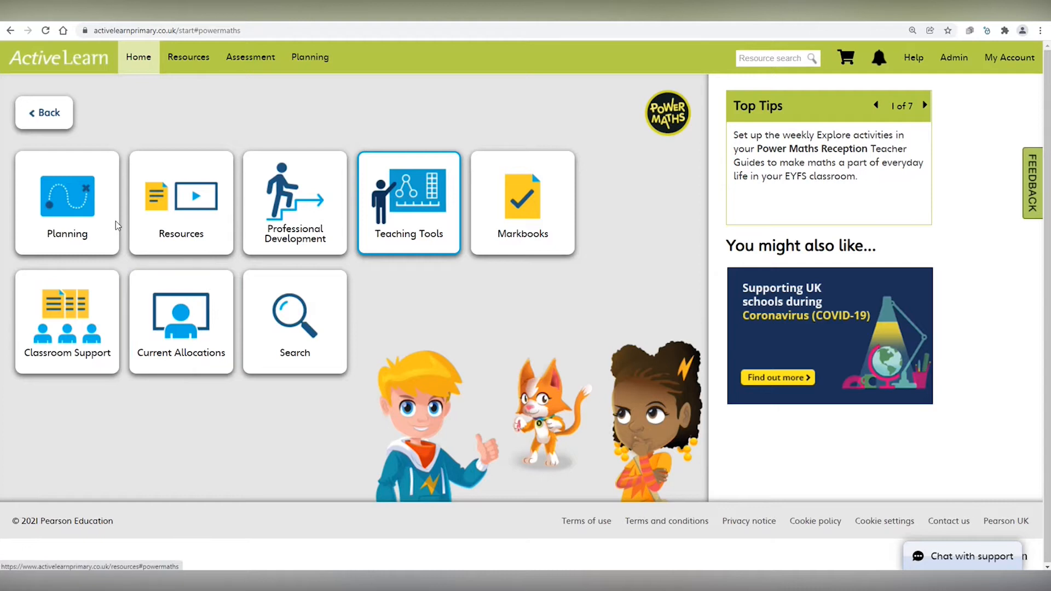
From Planning, choose Year 2, Unit 3: Addition and subtraction (2), and open lesson 8 in the eTextbook
click(69, 201)
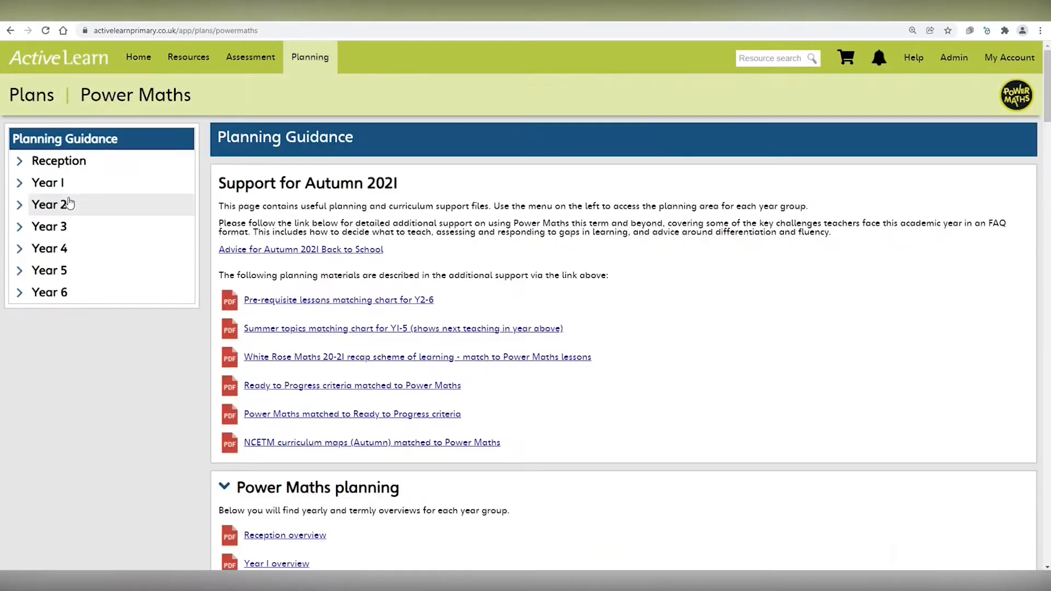
click(70, 203)
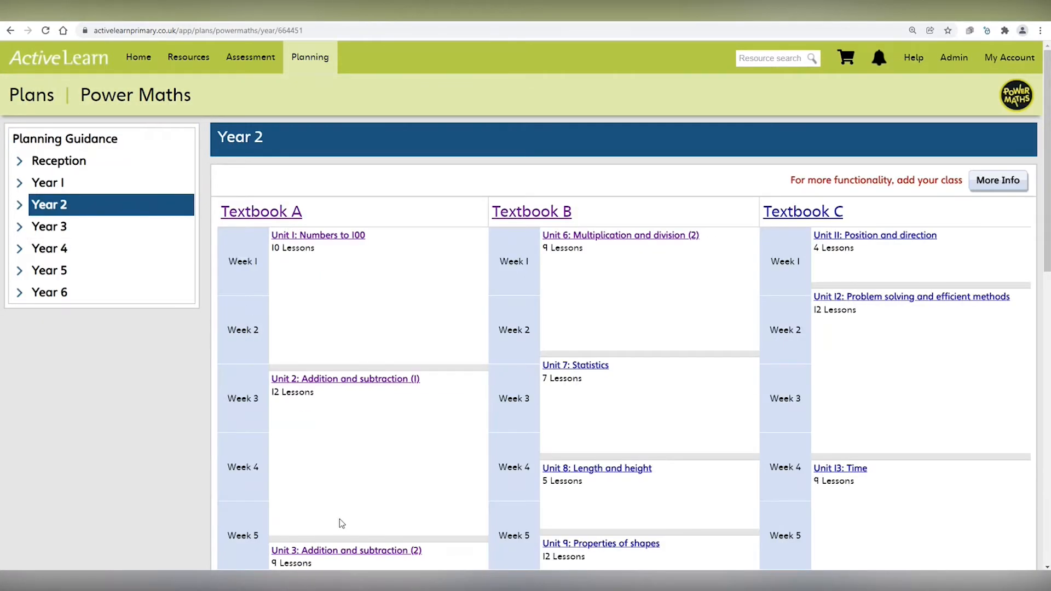
click(345, 551)
scroll(524, 445, down, 5)
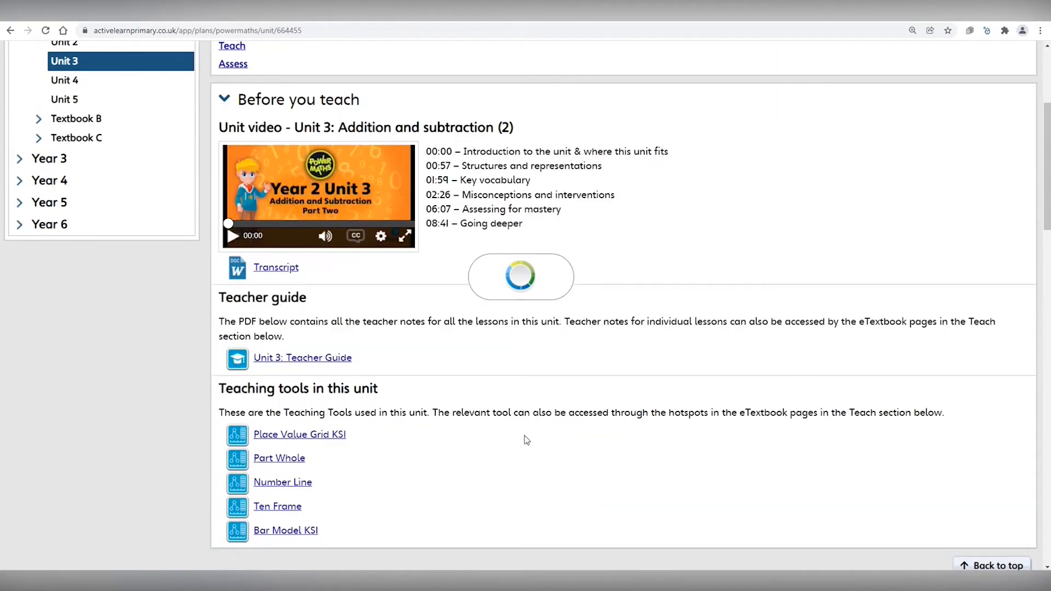
scroll(525, 445, down, 5)
scroll(525, 445, down, 3)
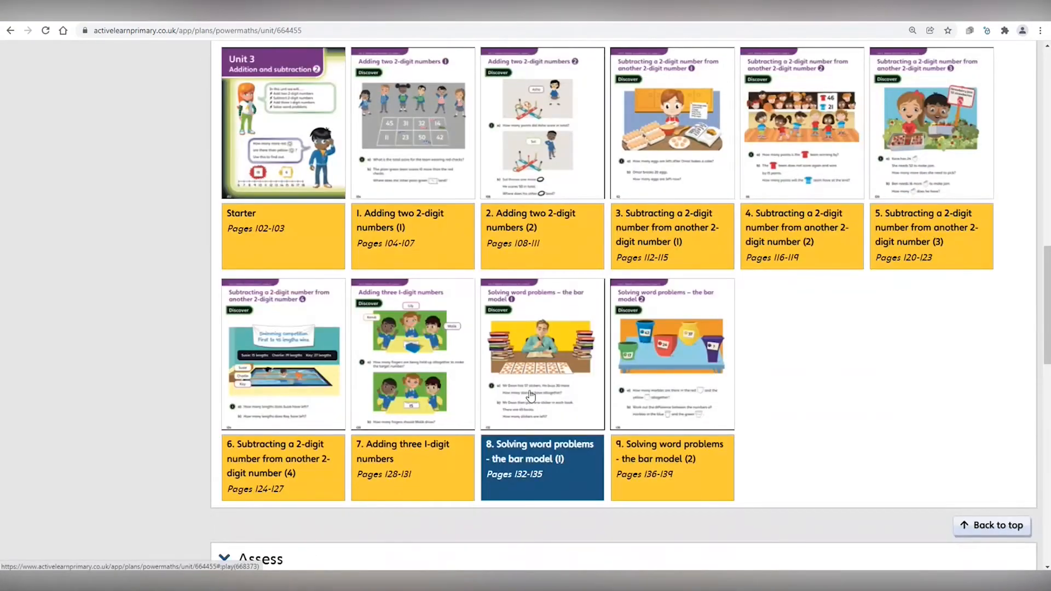
click(541, 354)
click(598, 129)
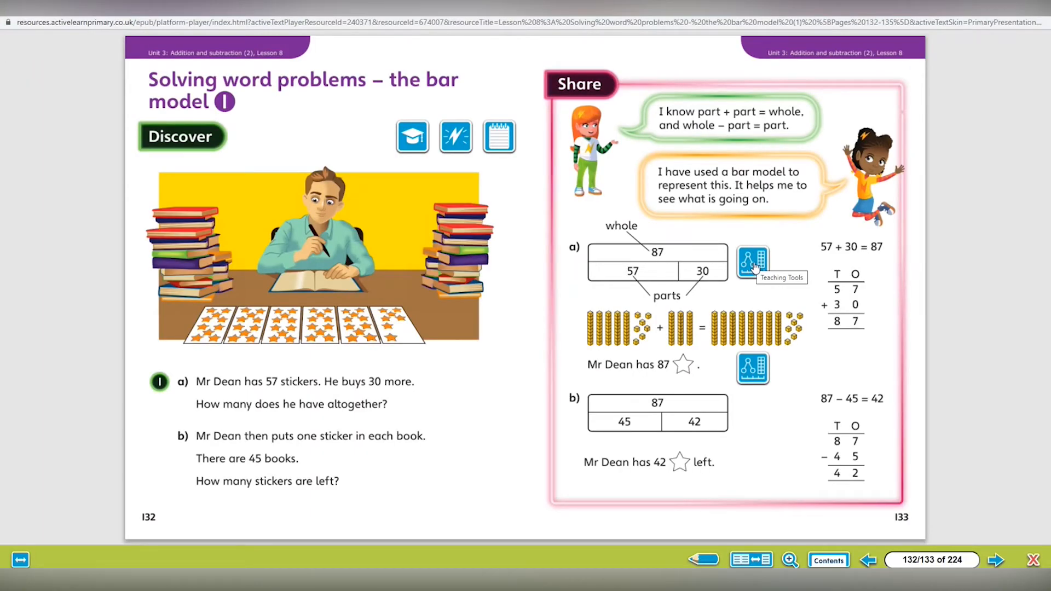
Launch the Bar Model KS1 tool from the hotspot beside bar model a) and maximise it
click(754, 264)
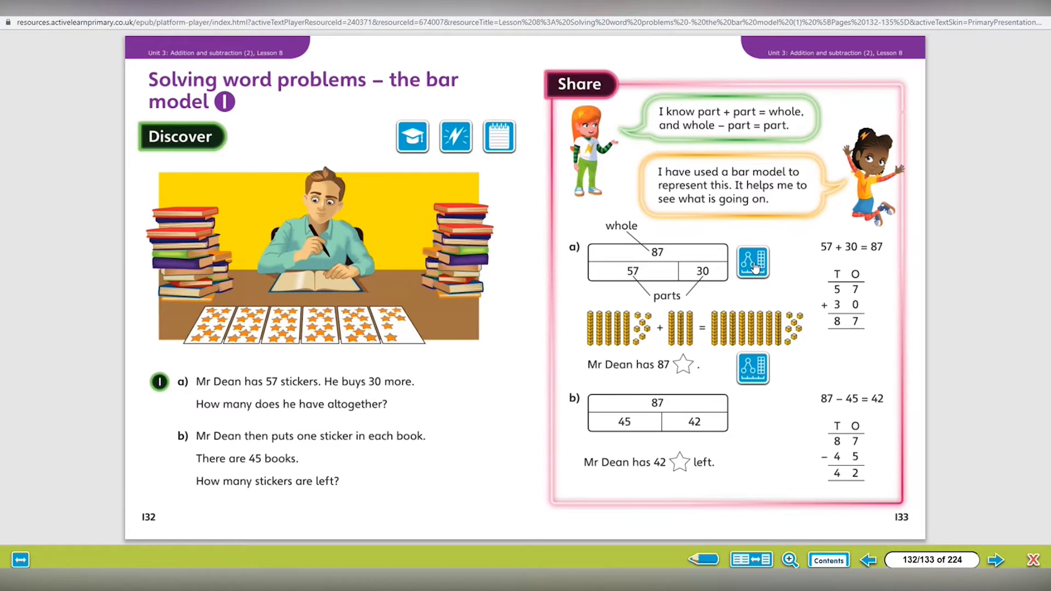
click(545, 124)
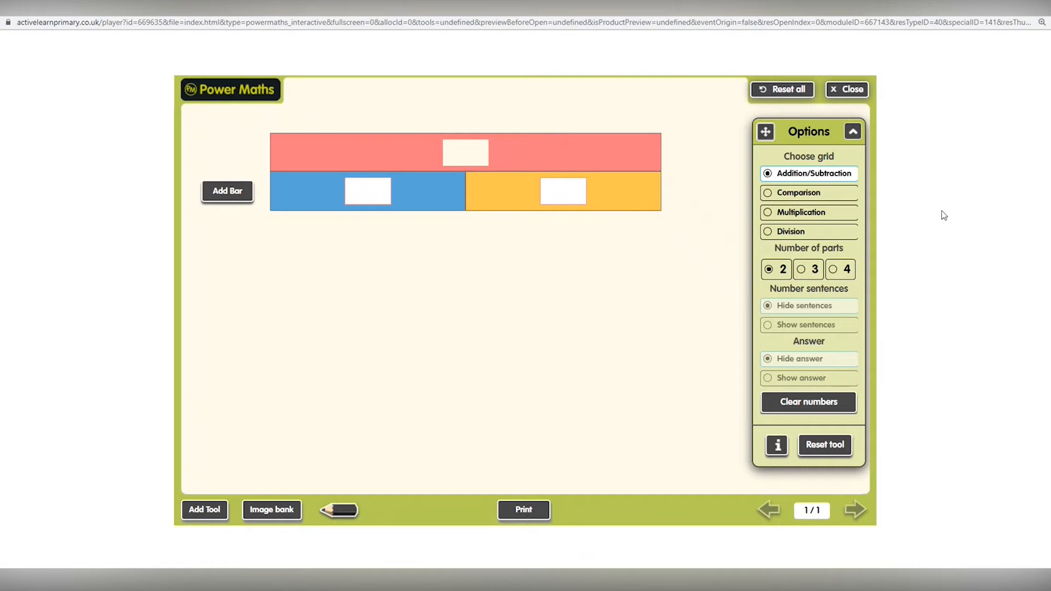
Try three parts then reset the bar to two, and read then close the teacher notes
key(ctrl+plus)
key(ctrl+minus)
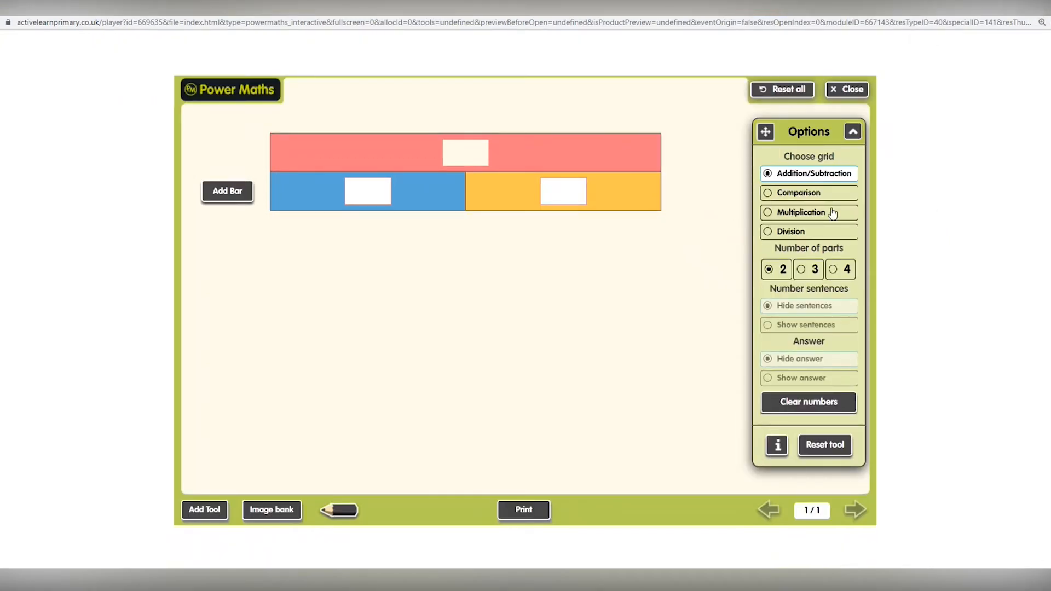
click(807, 269)
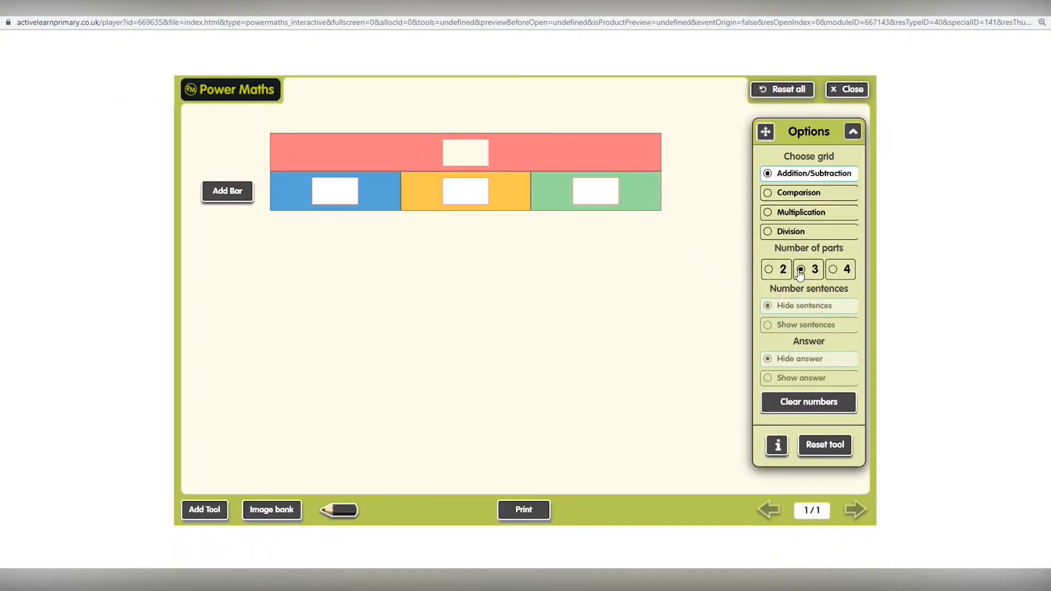
click(772, 269)
click(778, 444)
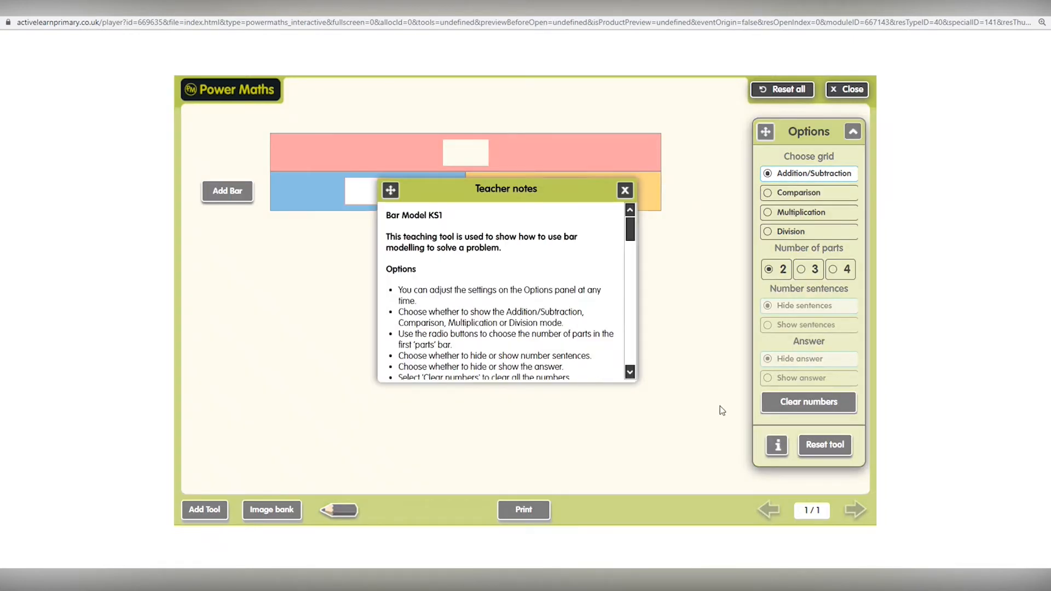
click(624, 191)
Enter 57 and 30 as the two parts, reveal the total 87, then hide it again
click(369, 190)
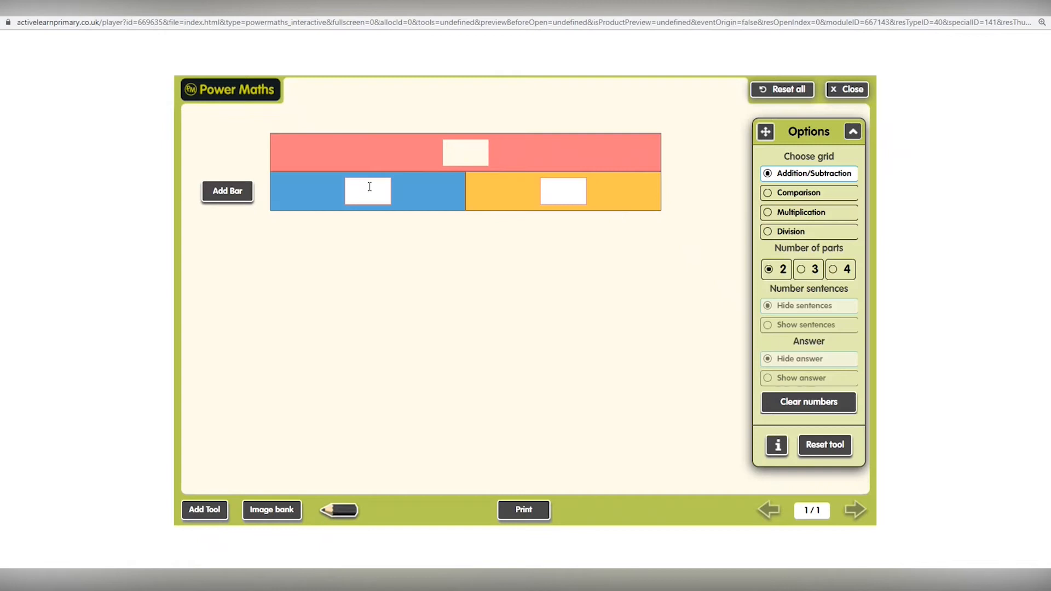
text(57)
click(562, 190)
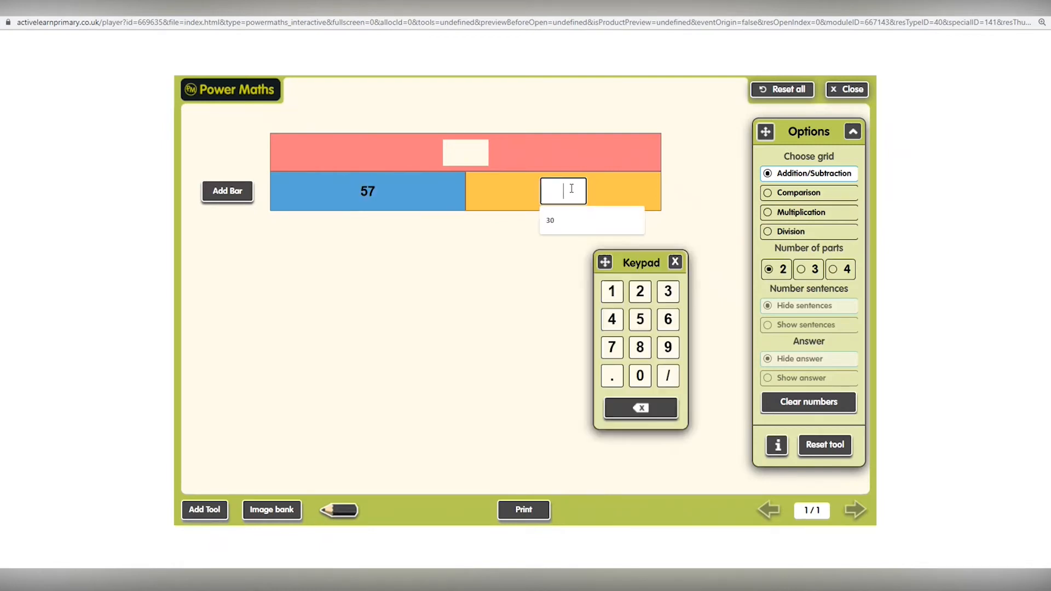
click(550, 220)
click(590, 237)
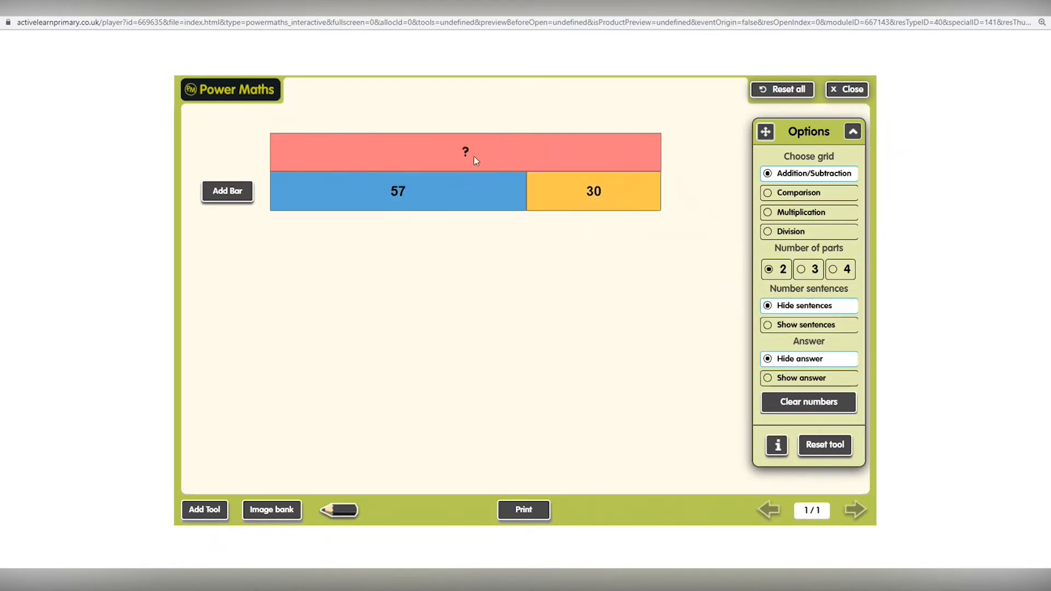
click(497, 156)
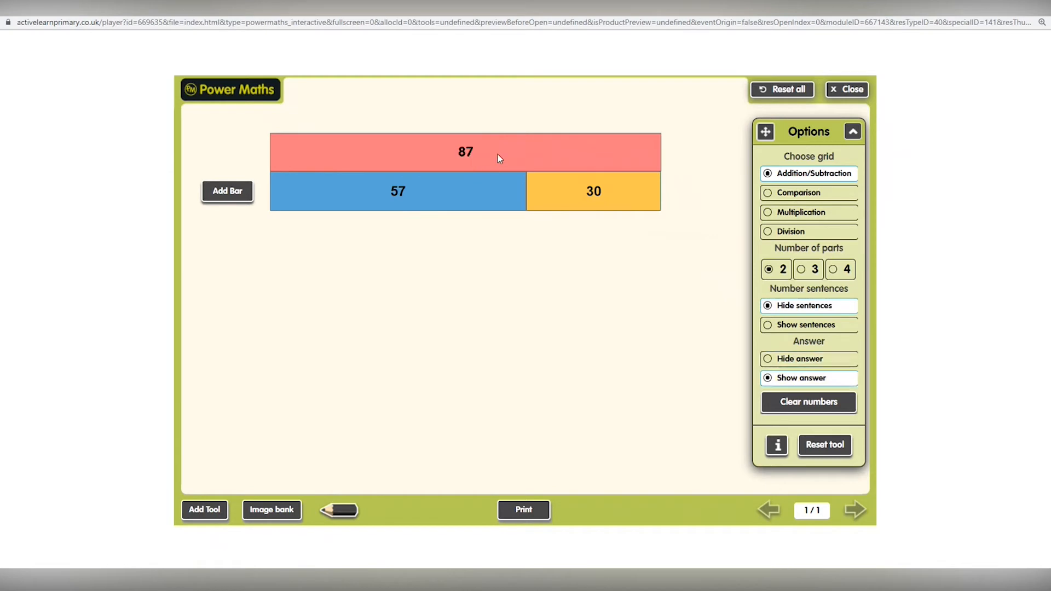
click(498, 156)
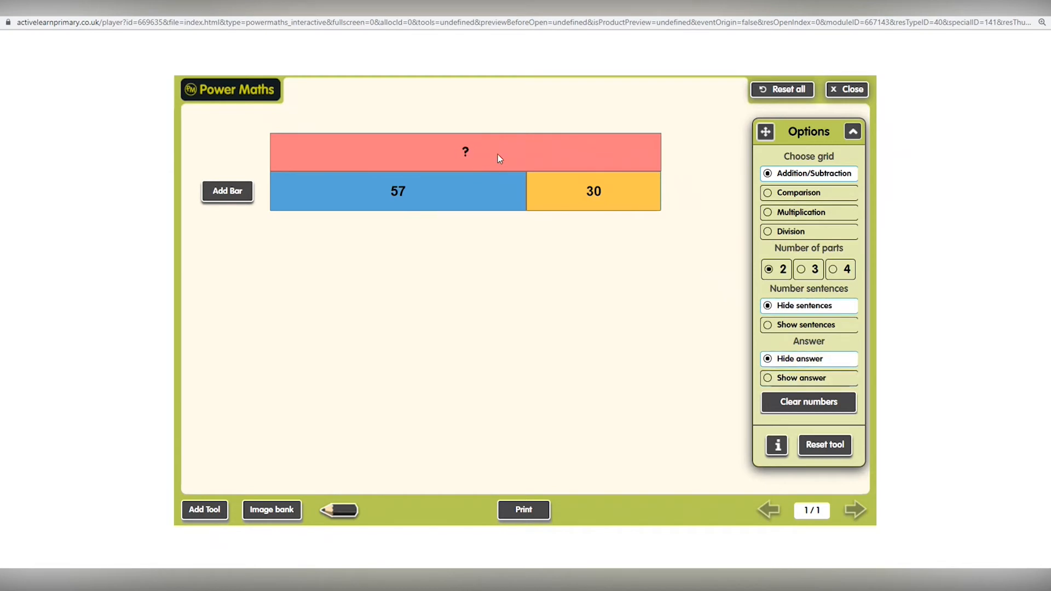
From the Image bank, drag ten-rods onto the canvas below the 57 part
click(272, 509)
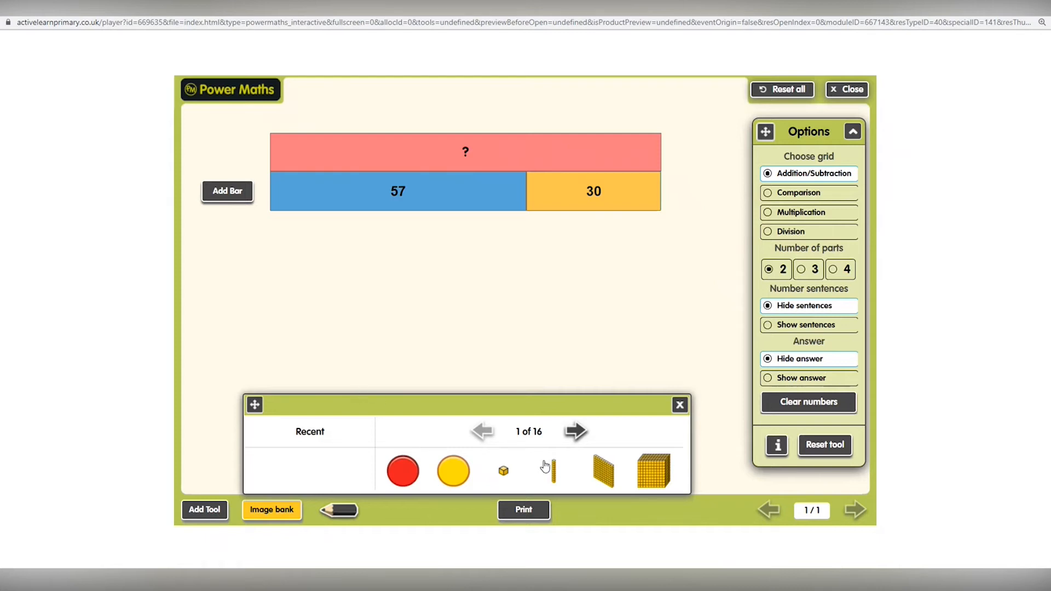
drag(553, 470, 326, 243)
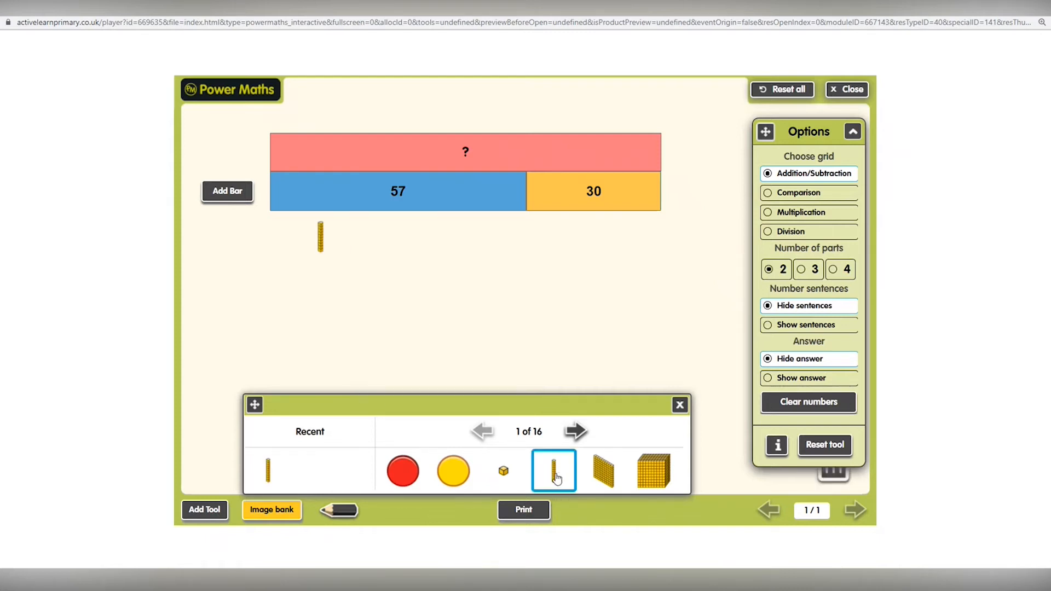
drag(553, 470, 338, 238)
drag(550, 468, 356, 240)
drag(553, 470, 374, 241)
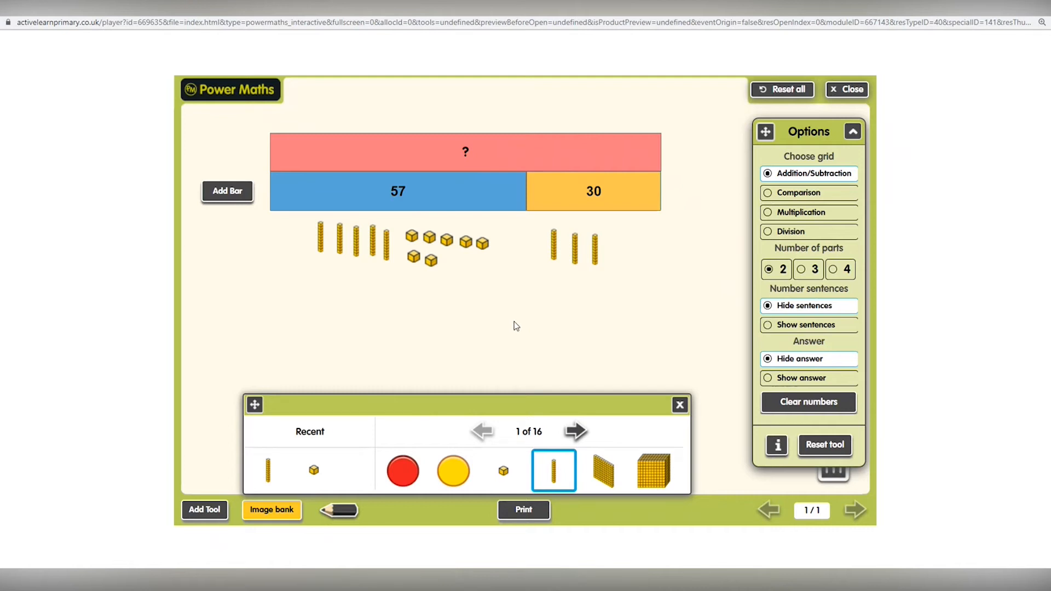
Add a Number Square page and highlight 57, 67, 77 and 87, counting on in tens
click(212, 511)
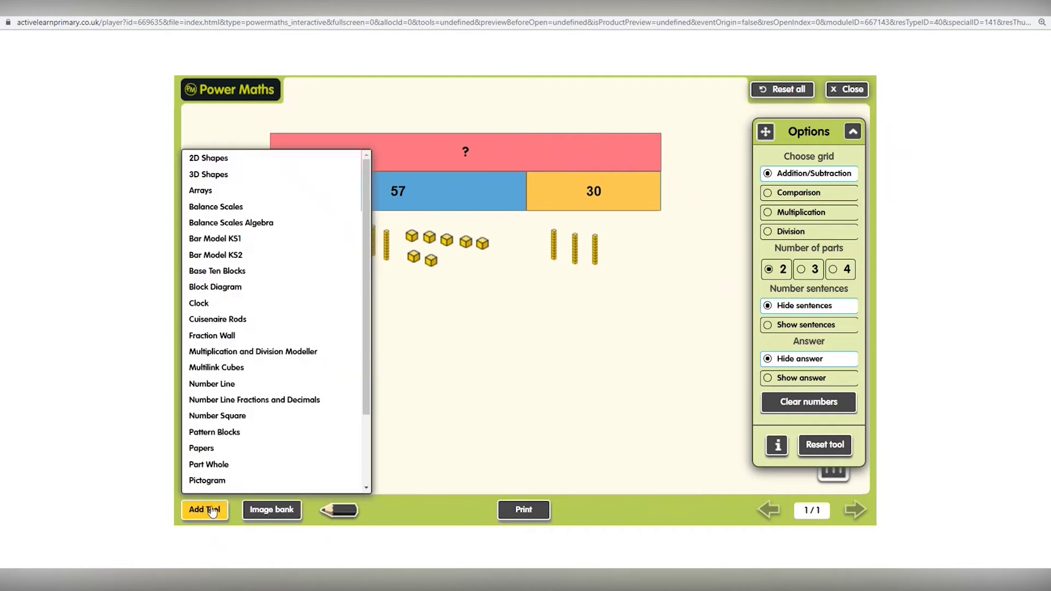
click(216, 424)
click(560, 284)
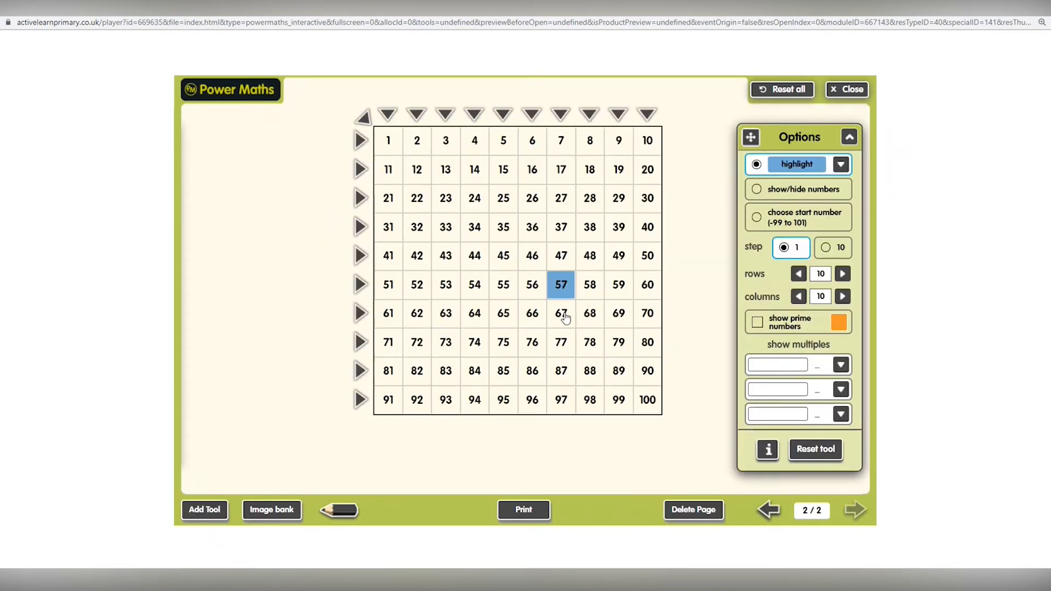
click(561, 313)
click(561, 341)
click(561, 370)
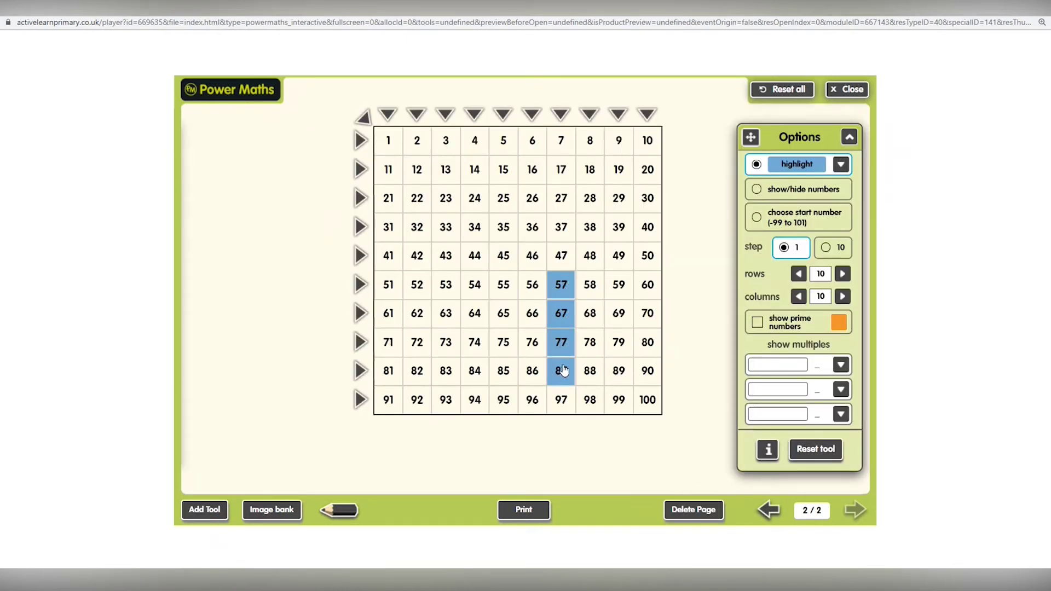
Flip back to the bar model page and return to the hundred square
click(766, 510)
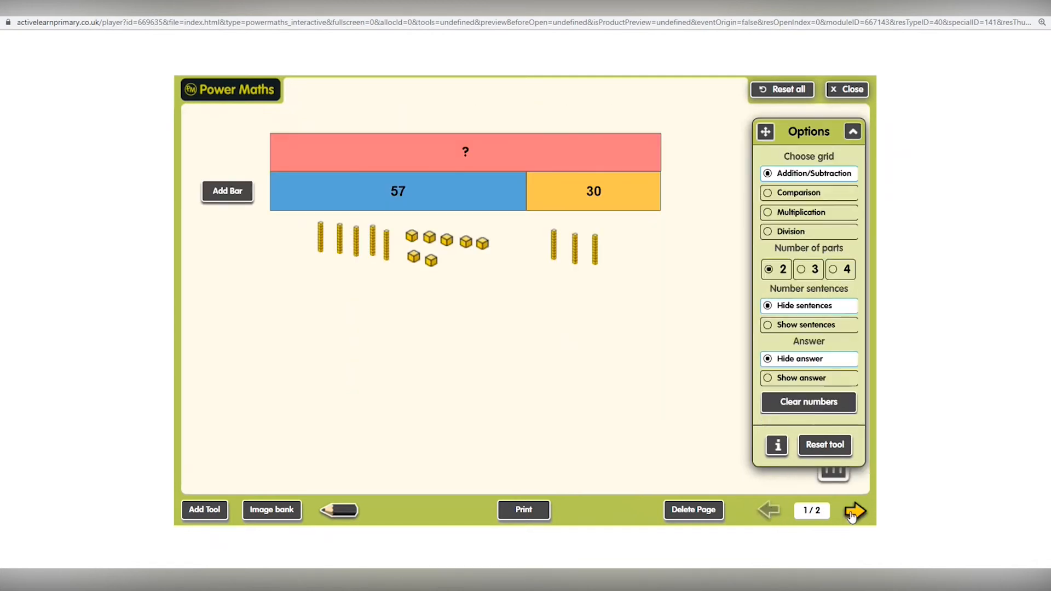
click(854, 510)
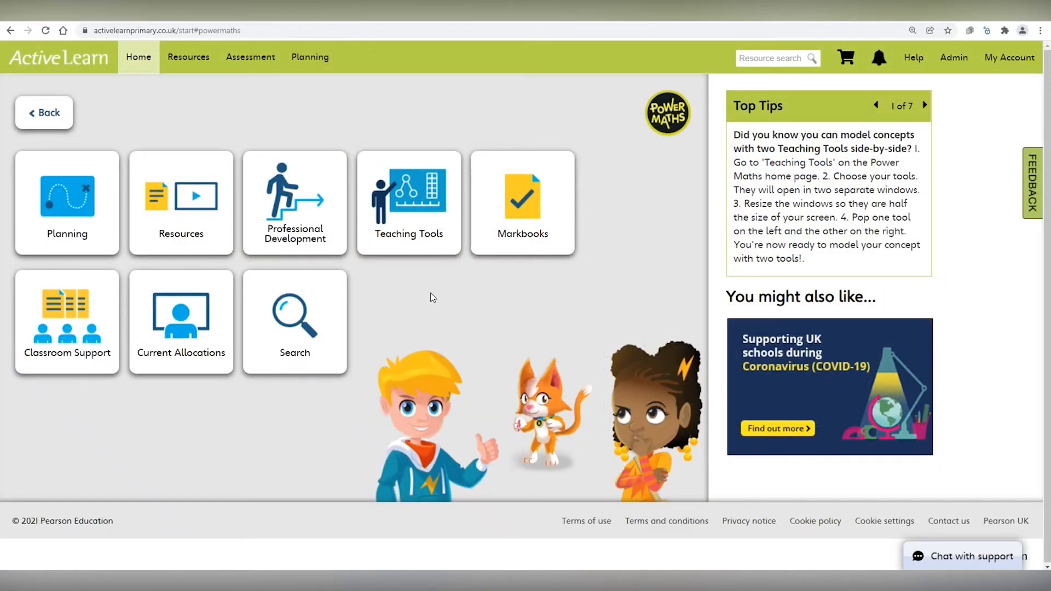
click(410, 214)
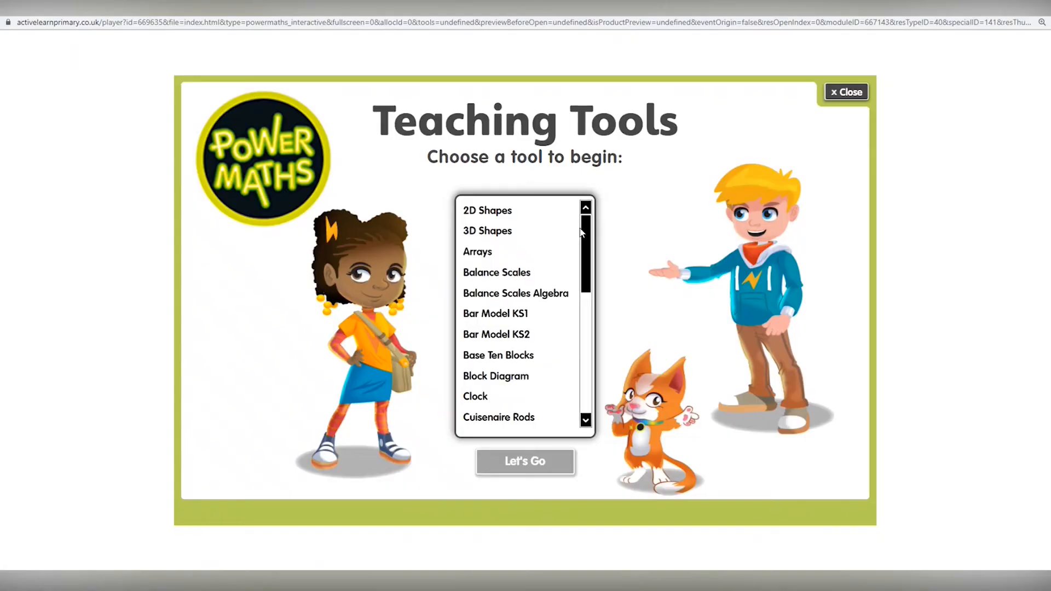
drag(585, 233, 606, 351)
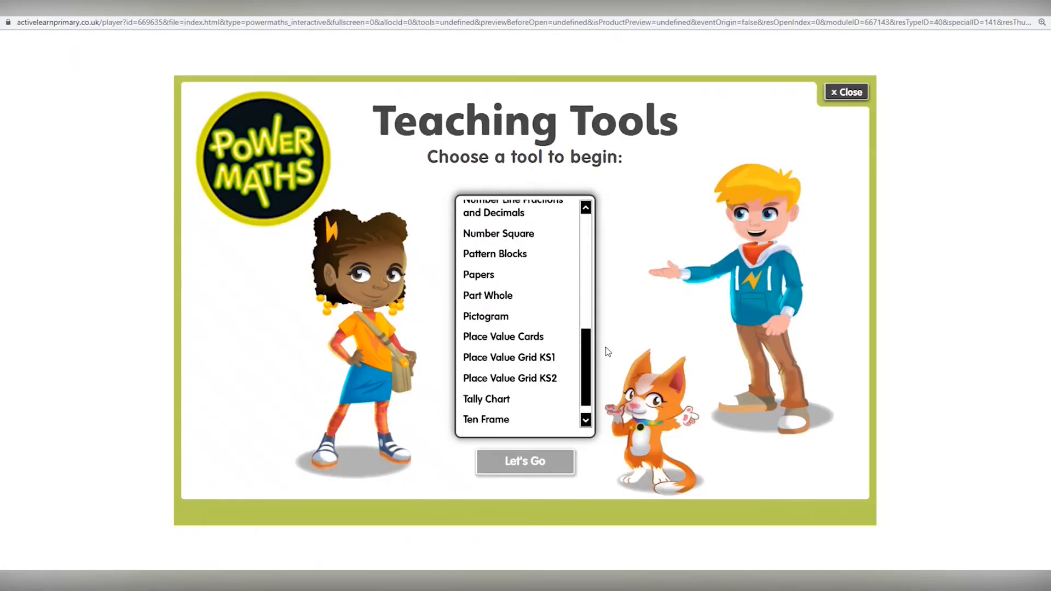
click(845, 92)
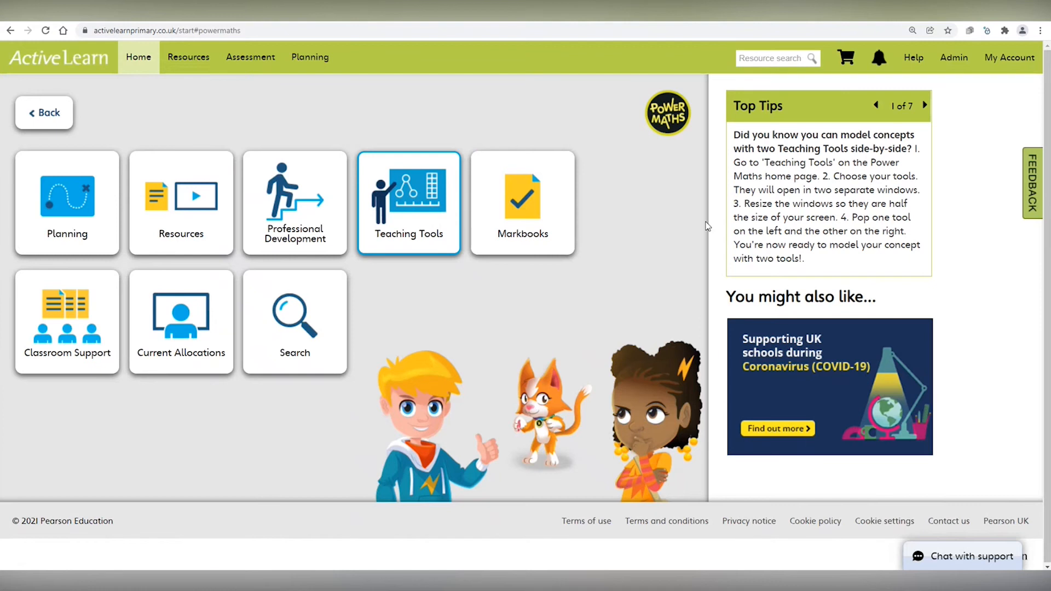
Filter Resources to Yr 5/P6 Teaching Tools and open the Number Line tool
click(175, 218)
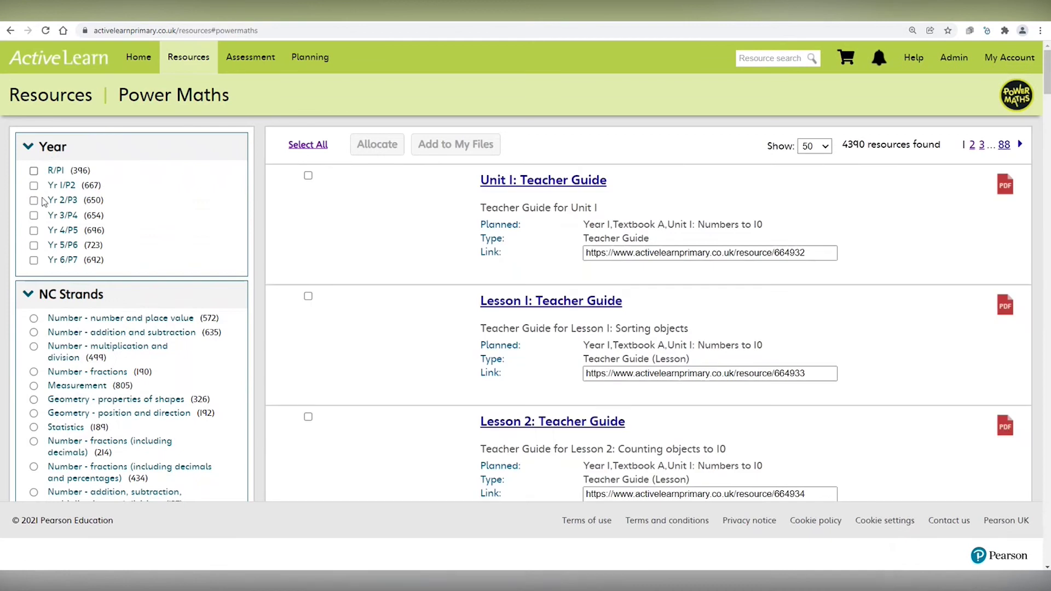
click(62, 245)
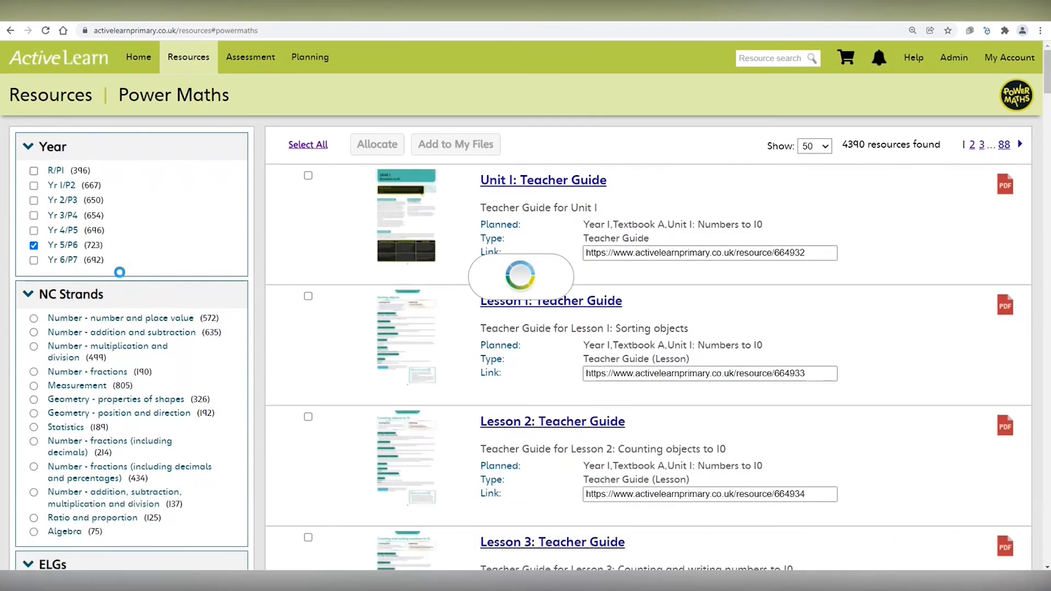
scroll(120, 273, down, 6)
scroll(120, 273, down, 3)
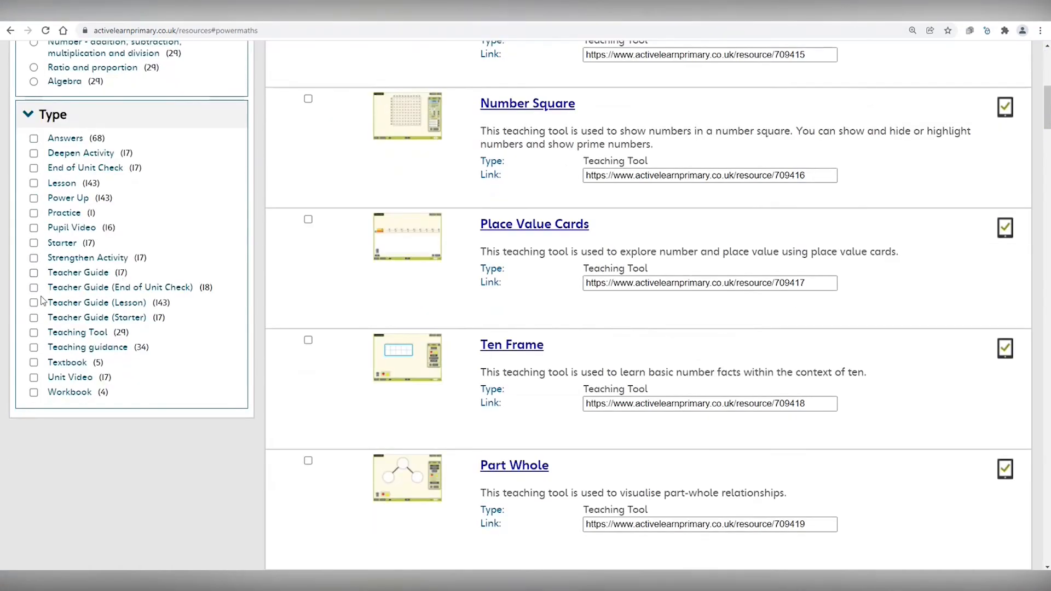
click(34, 332)
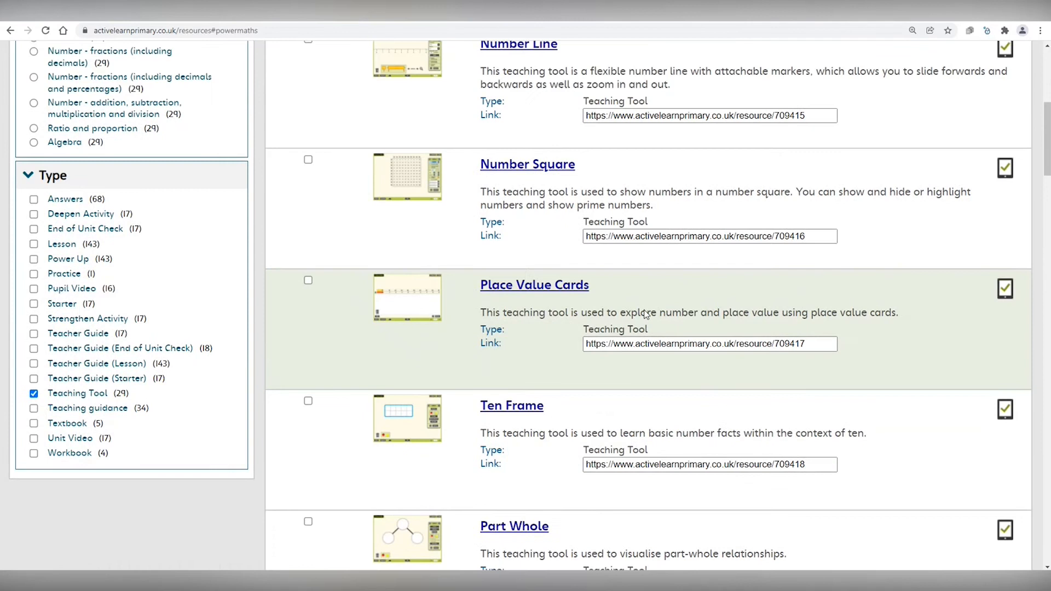
scroll(644, 314, up, 1)
click(498, 146)
click(575, 214)
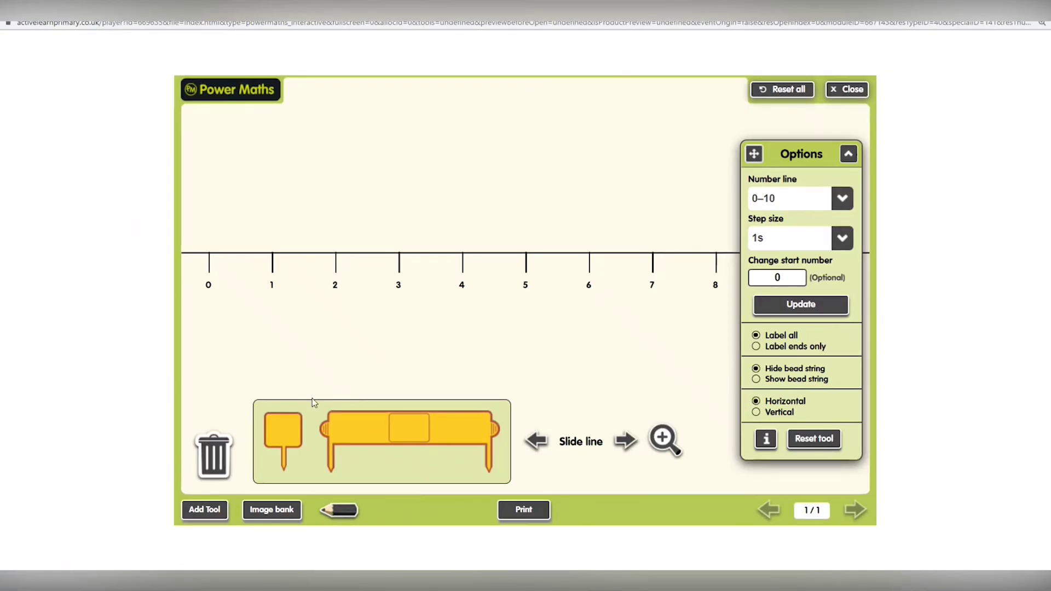
Place a marker on the number line near 4 and reveal its value, 3.9
drag(283, 432, 444, 222)
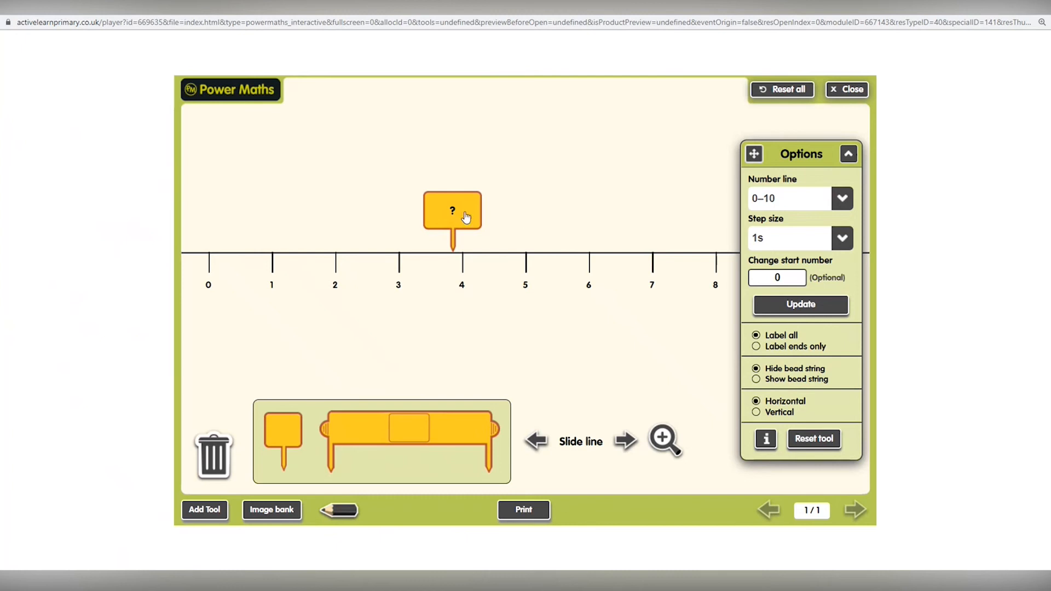
click(465, 216)
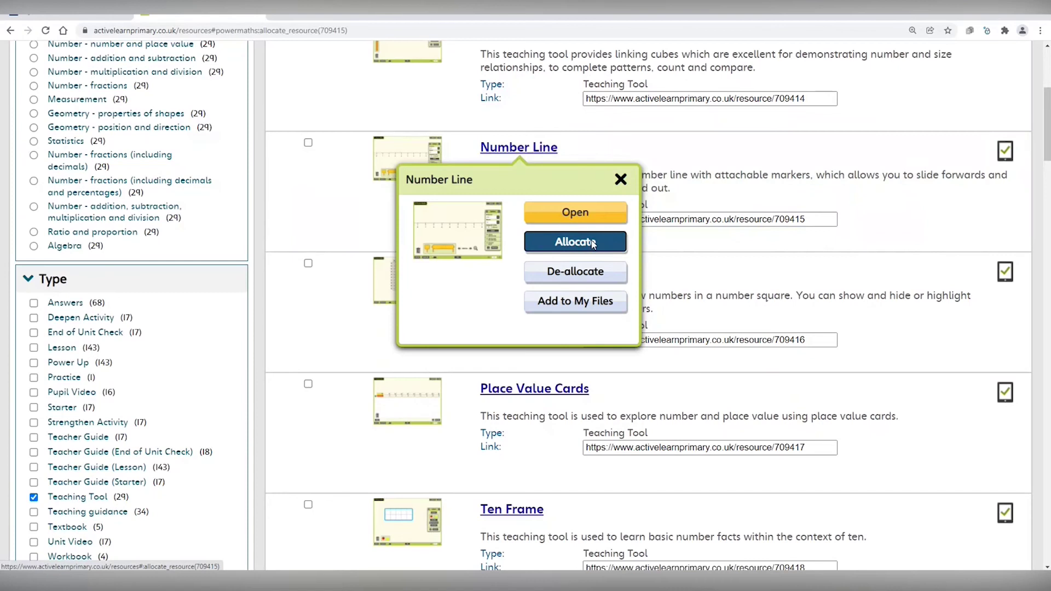
Start allocating the tool, switch to the Year 5 class and select every pupil
click(575, 240)
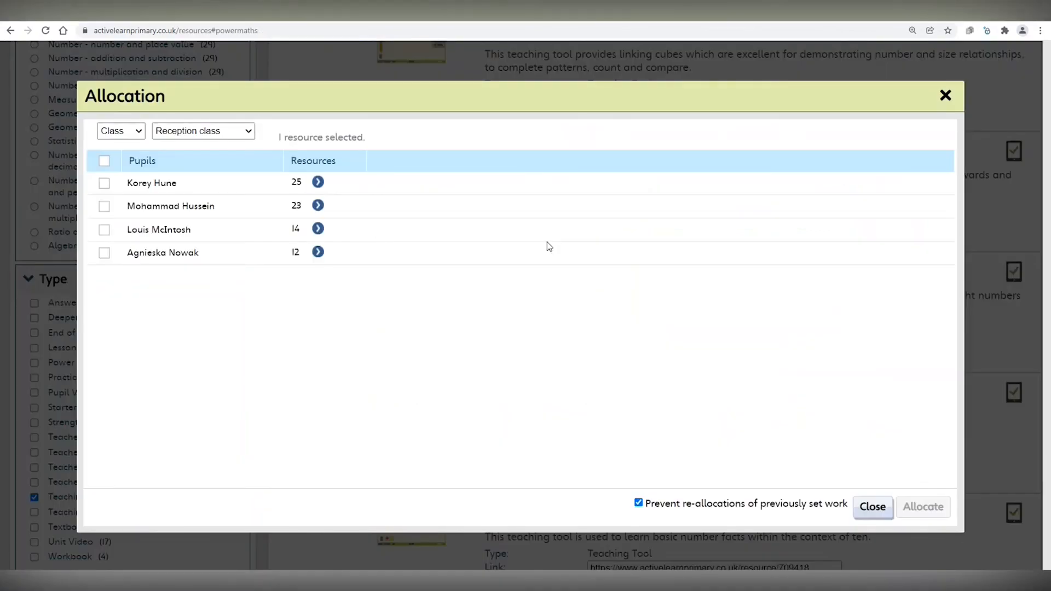
click(202, 131)
click(189, 203)
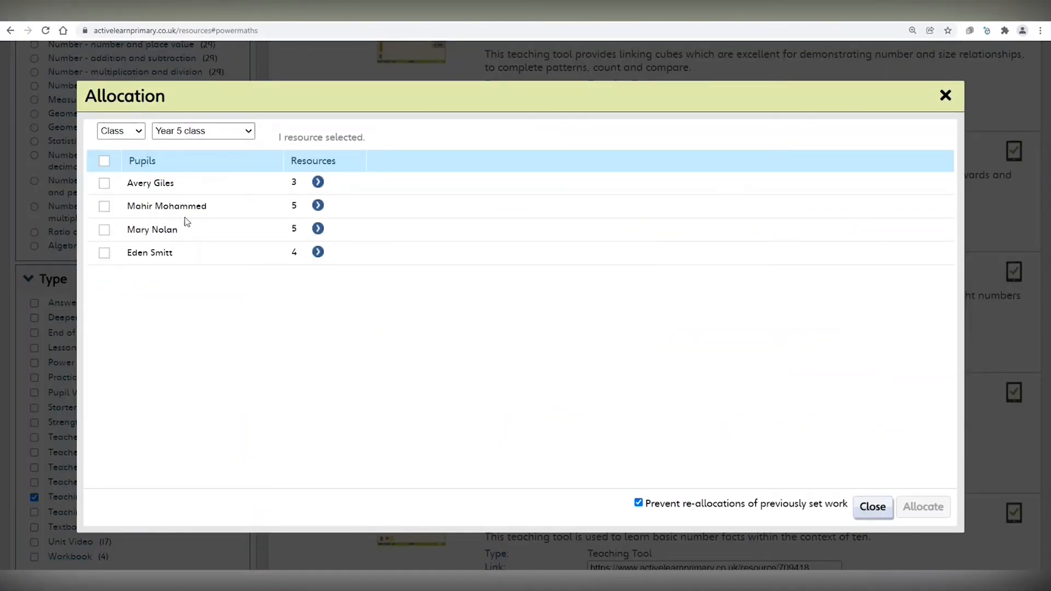
click(105, 161)
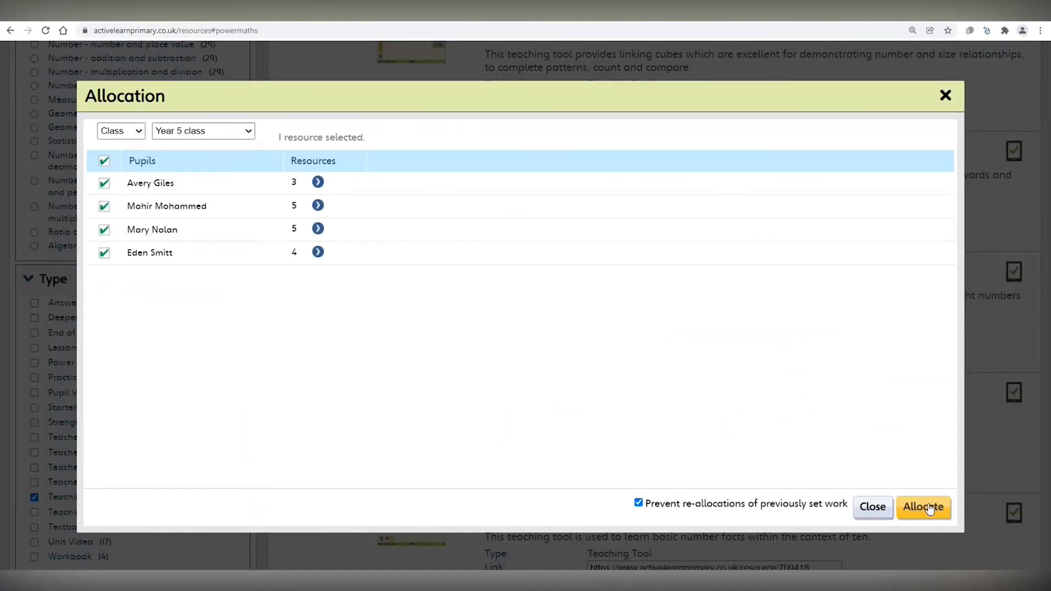